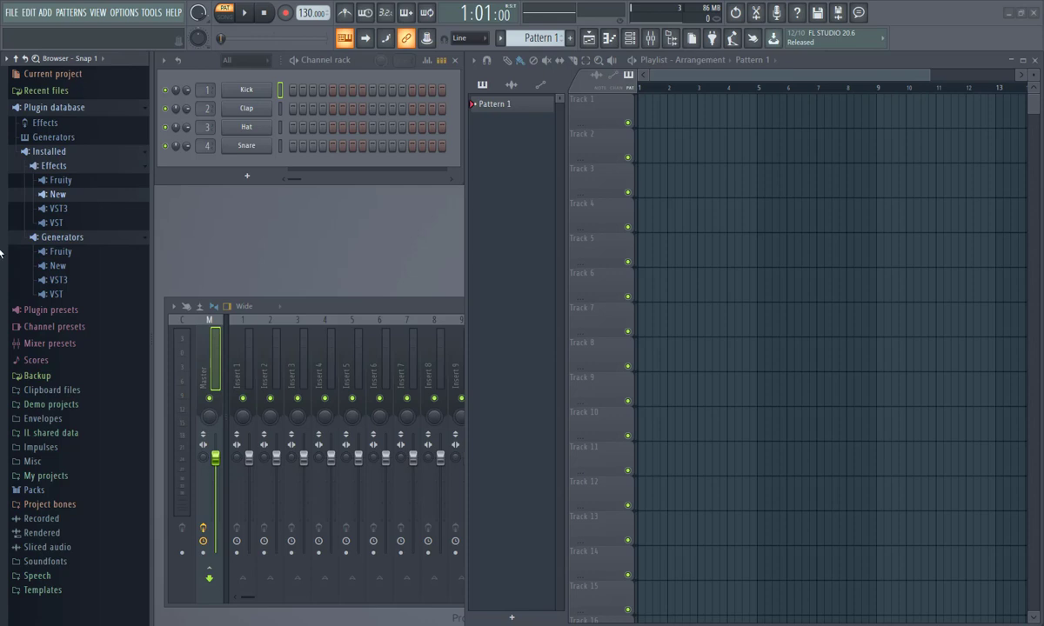
# In the file settings, set backup autosave to Frequently (every 5min & before risky operations).
pyautogui.click(124, 13)
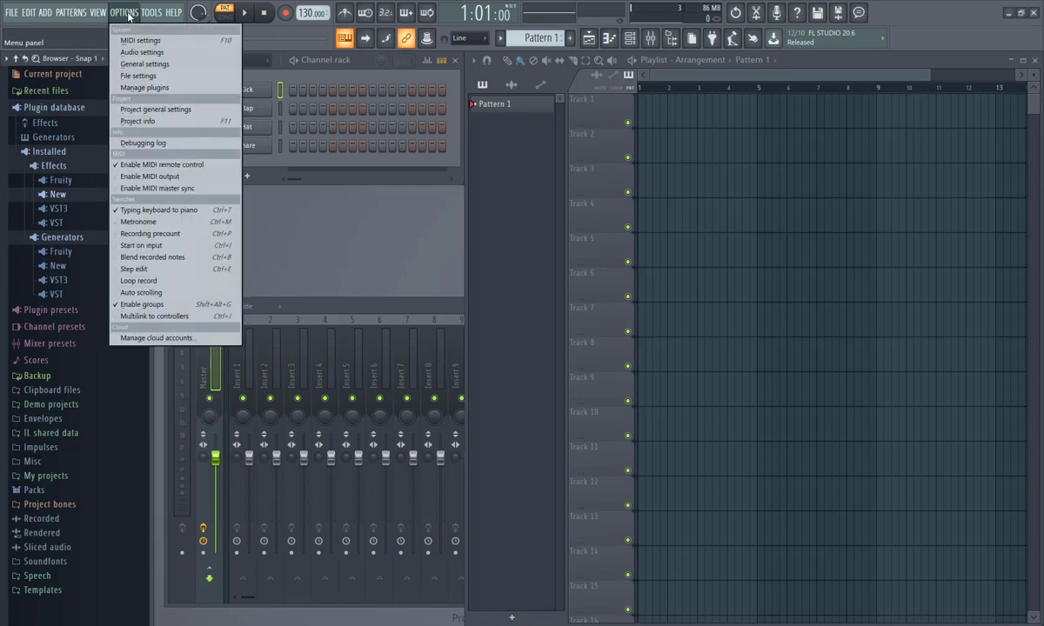
pyautogui.click(145, 77)
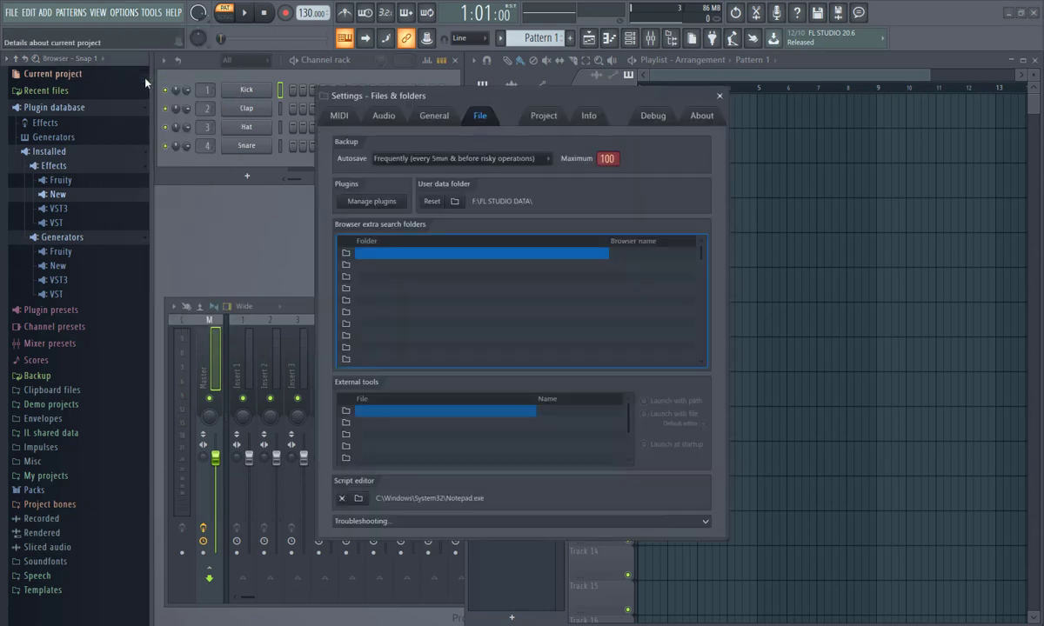
pyautogui.click(435, 161)
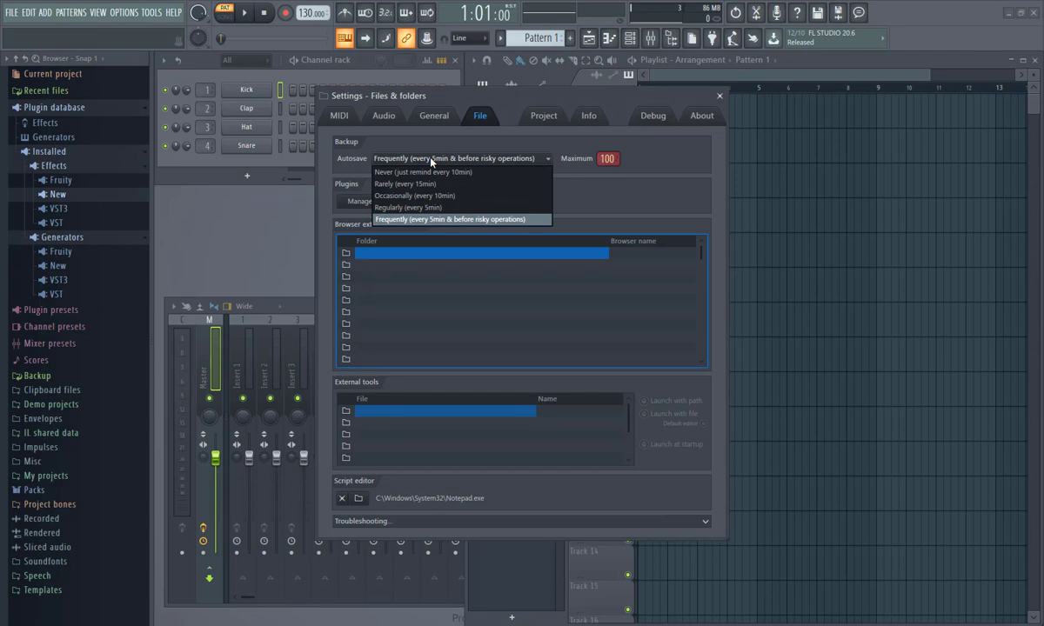
pyautogui.click(447, 220)
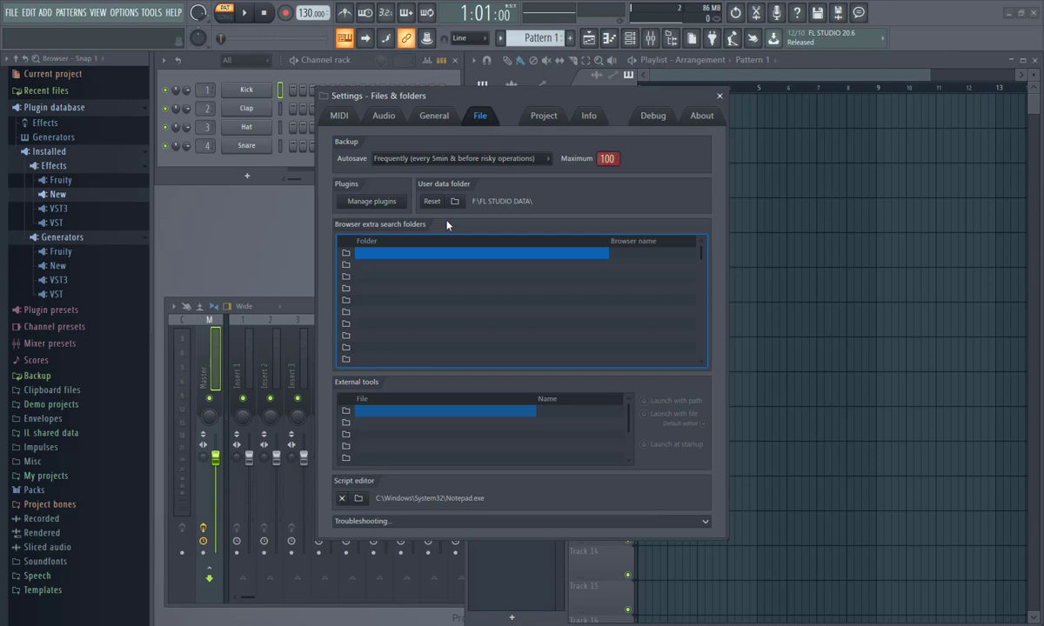
# Add the DRUM SAMPLE folder on Local Disk (E:) as the first browser extra search folder in the file settings.
pyautogui.click(541, 115)
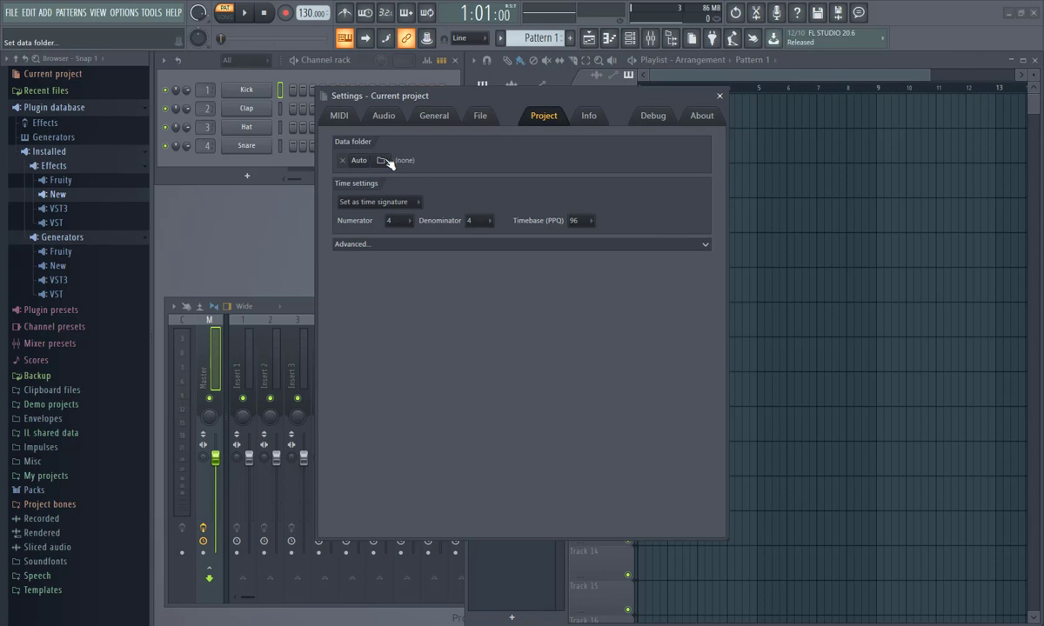
pyautogui.click(480, 117)
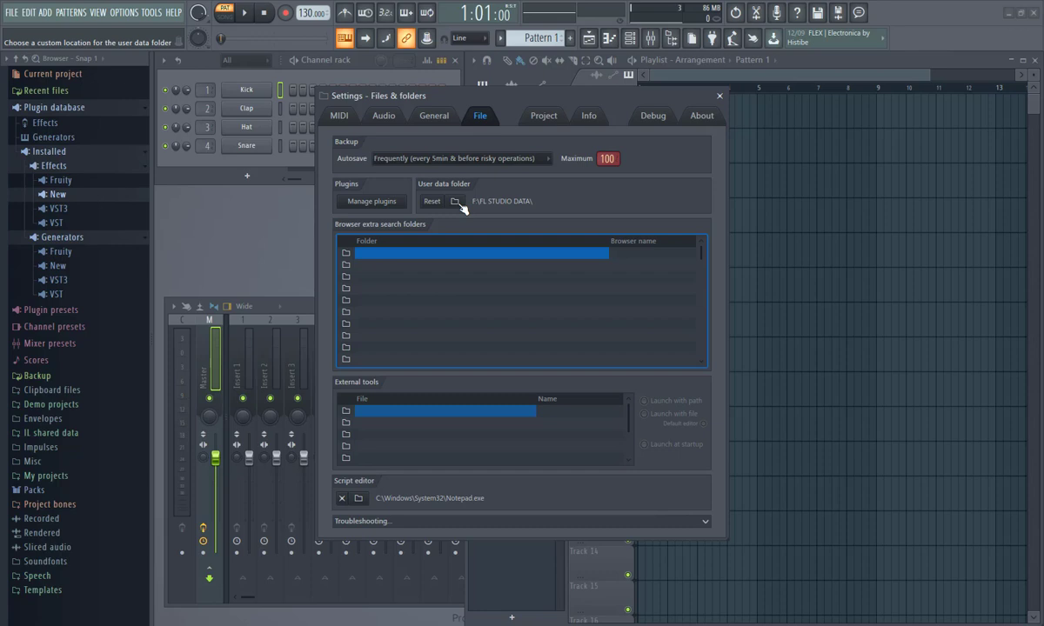
pyautogui.click(372, 254)
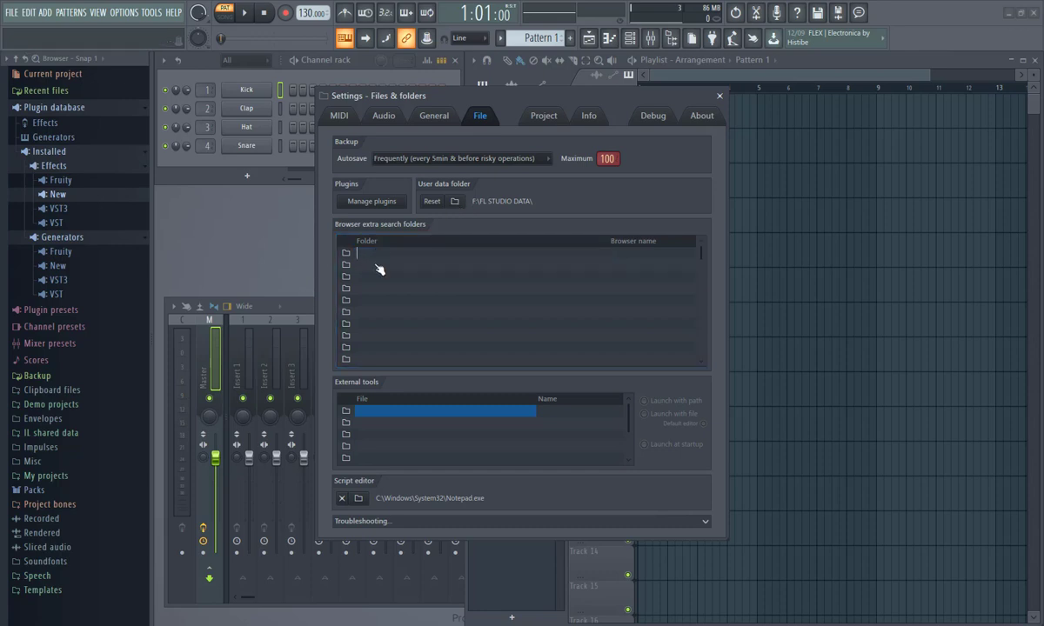
pyautogui.click(375, 265)
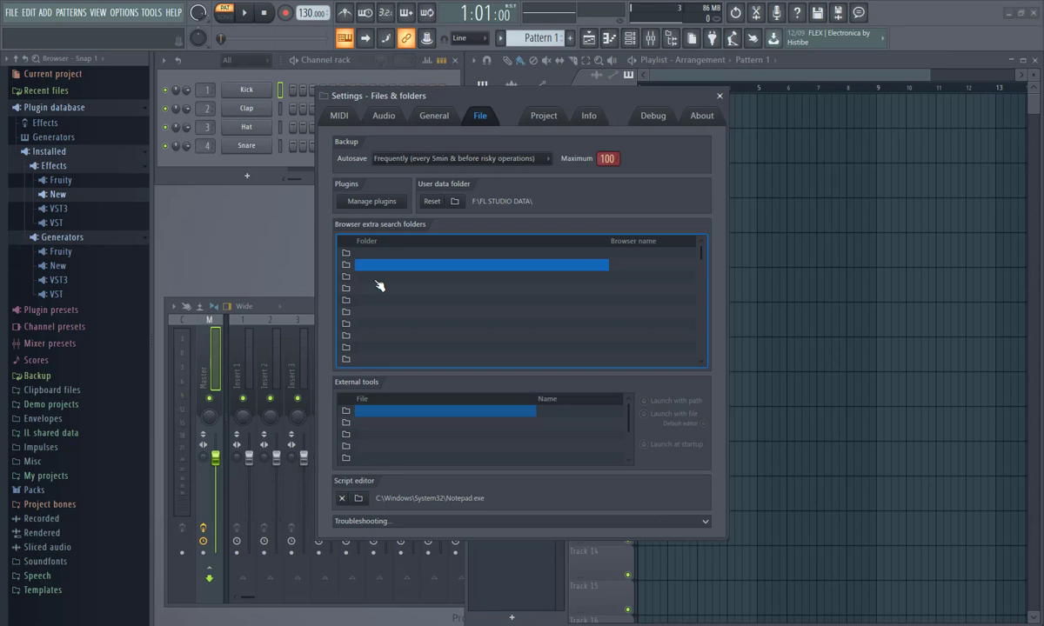
pyautogui.click(345, 254)
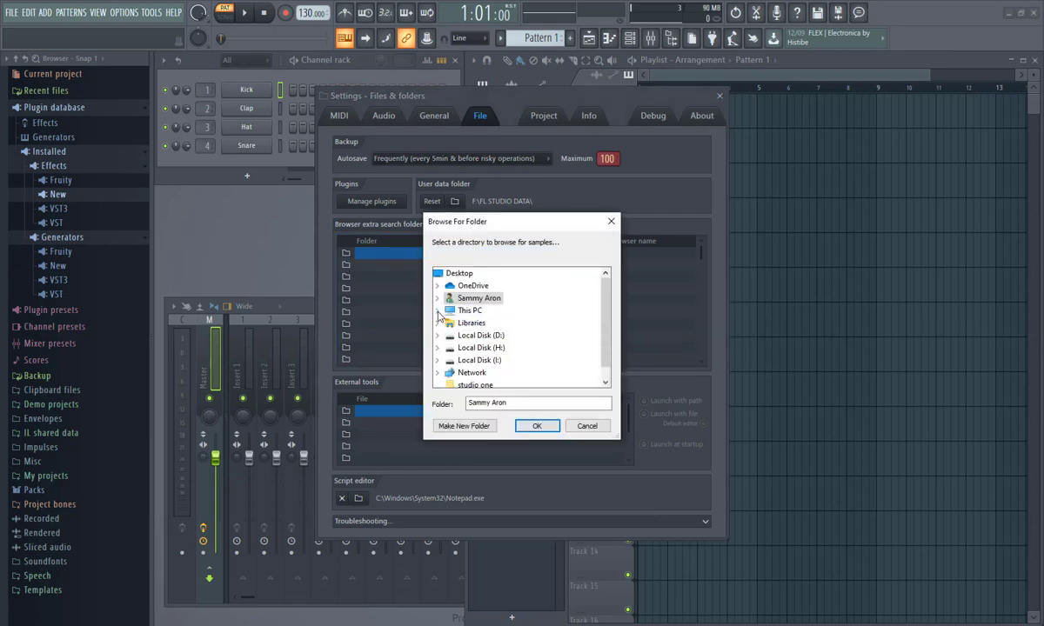
pyautogui.click(437, 311)
pyautogui.scroll(-1, 537, 337)
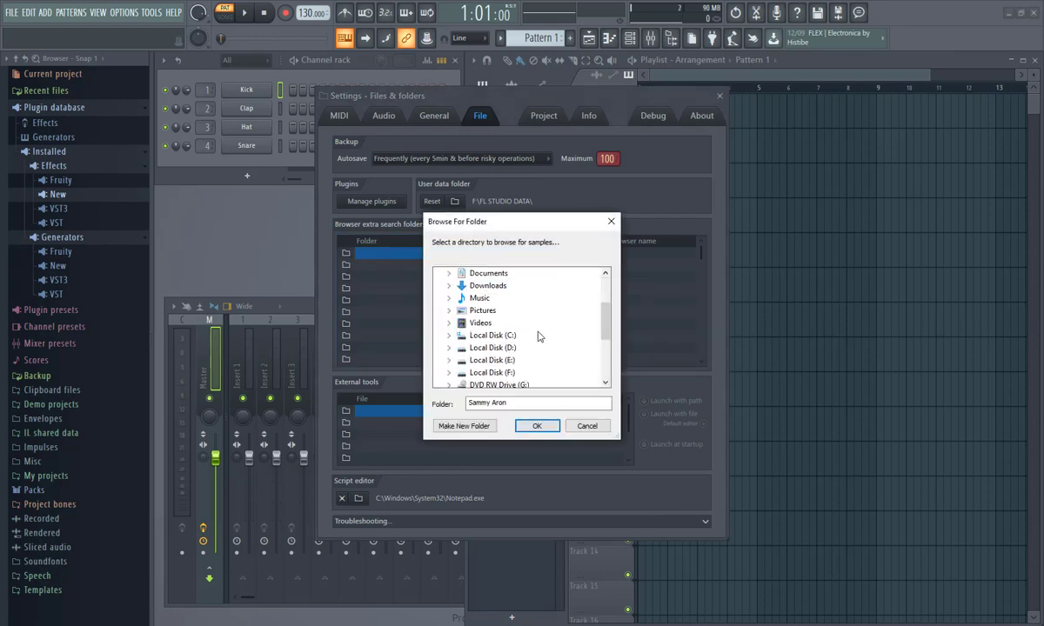
pyautogui.doubleClick(505, 360)
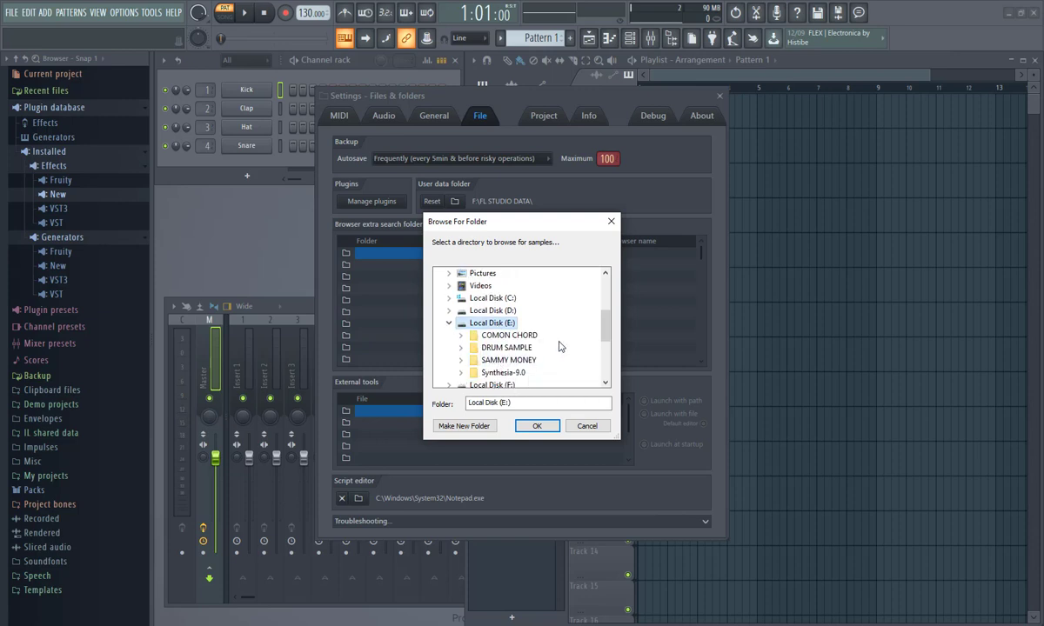
pyautogui.doubleClick(503, 349)
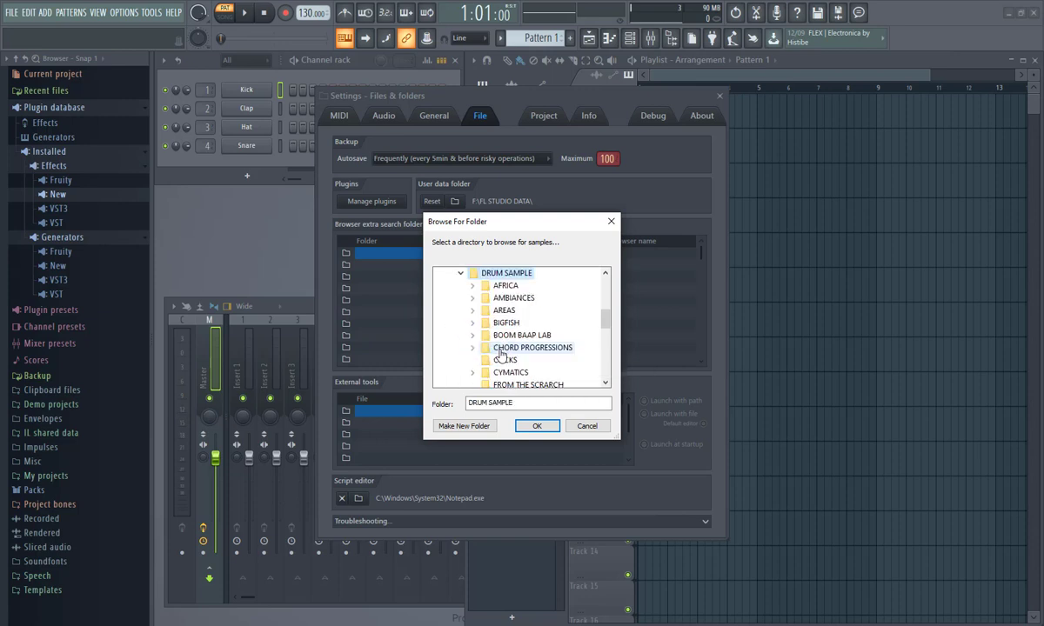
pyautogui.click(548, 428)
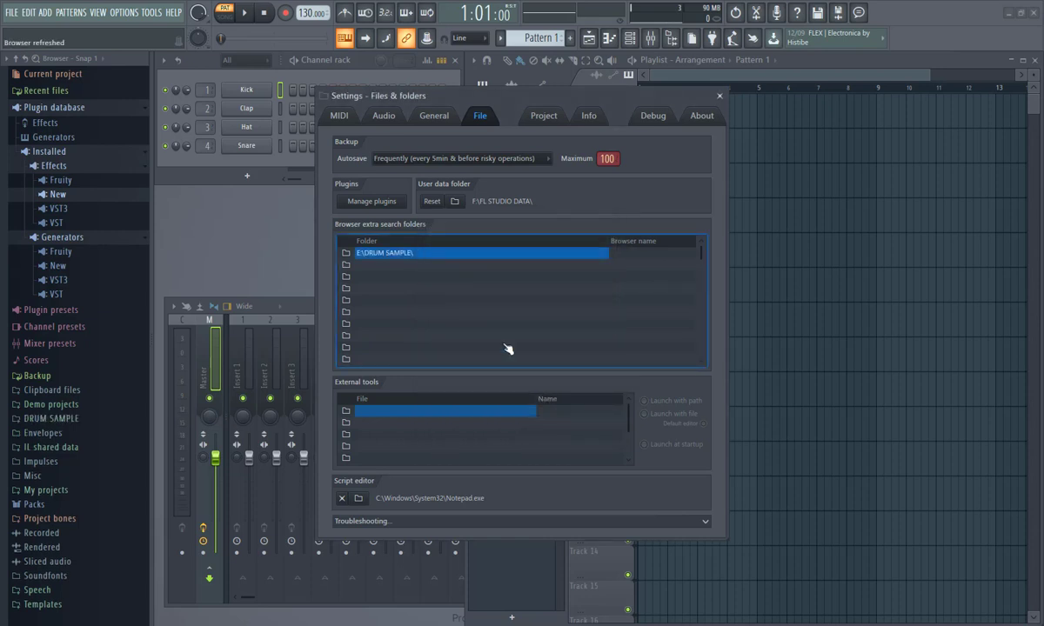
# Look through the DRUM SAMPLE subfolders in the browser, collapse the folder and close the settings.
pyautogui.click(52, 419)
pyautogui.scroll(-5, 80, 409)
pyautogui.scroll(3, 69, 326)
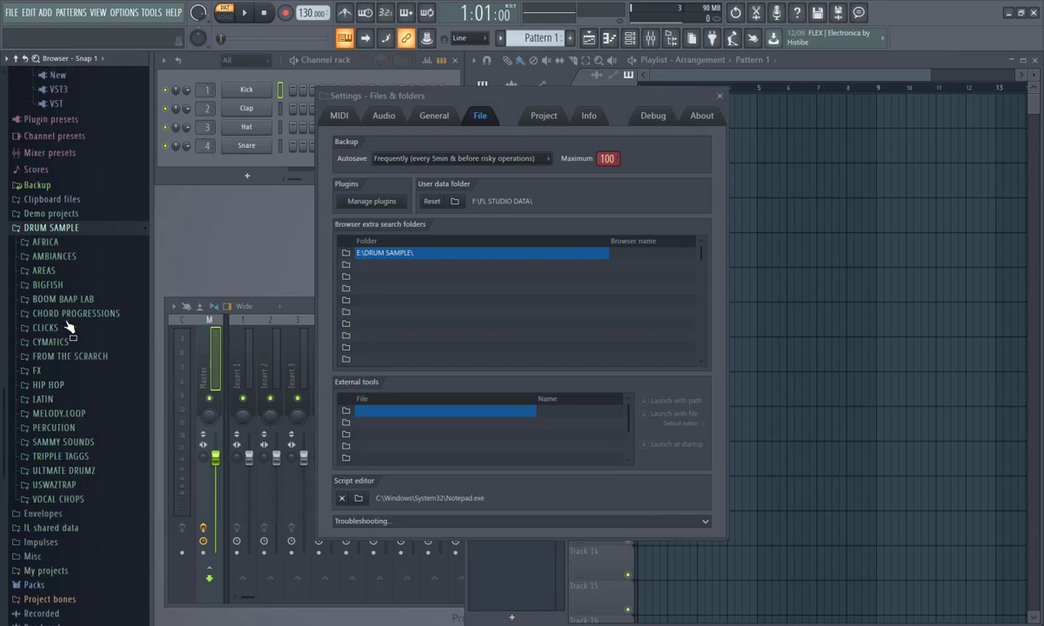
pyautogui.click(30, 238)
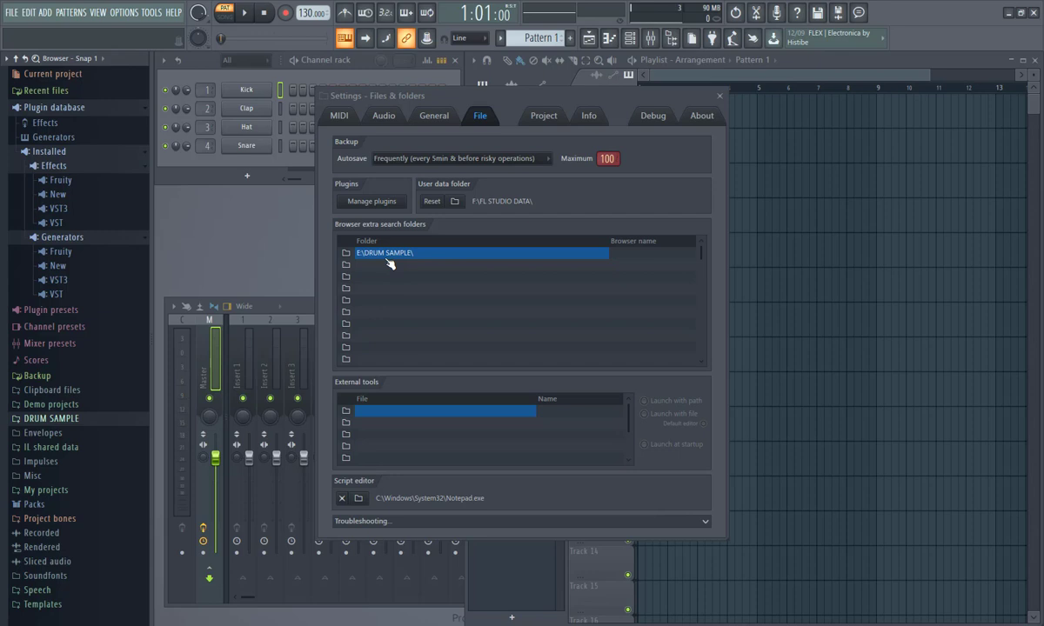
pyautogui.click(719, 96)
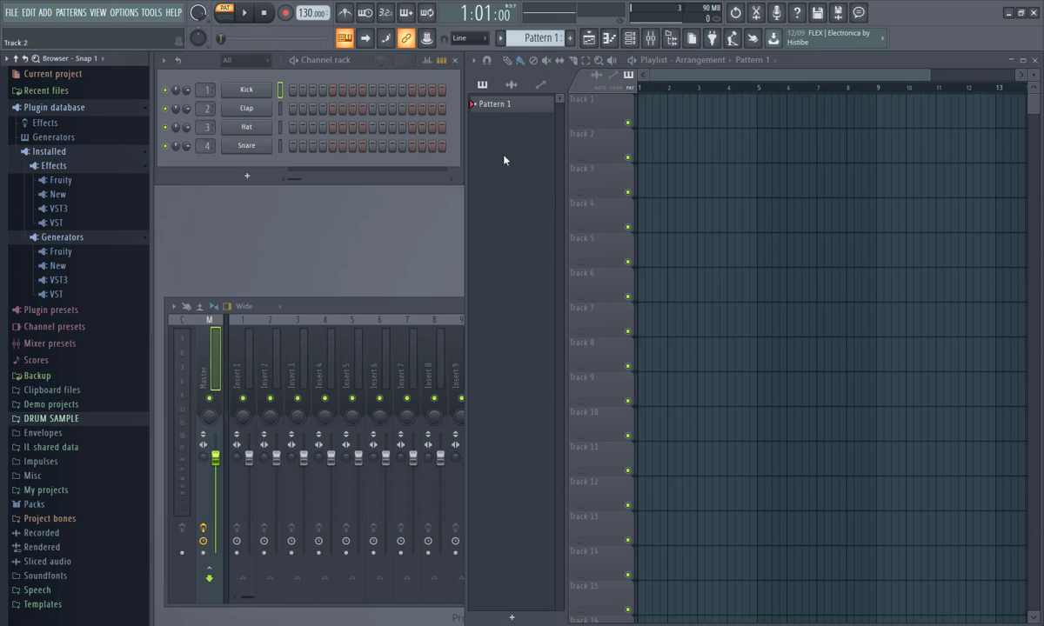
# Open the plugin manager and move its window to the middle of the workspace.
pyautogui.click(125, 12)
pyautogui.click(146, 87)
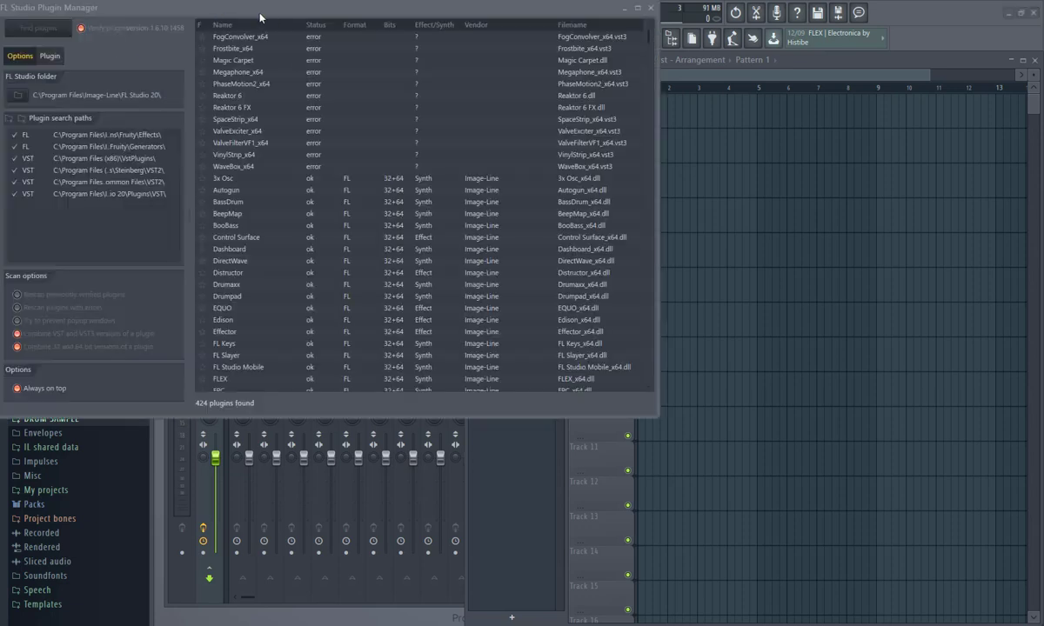
pyautogui.moveTo(239, 7); pyautogui.dragTo(448, 114)
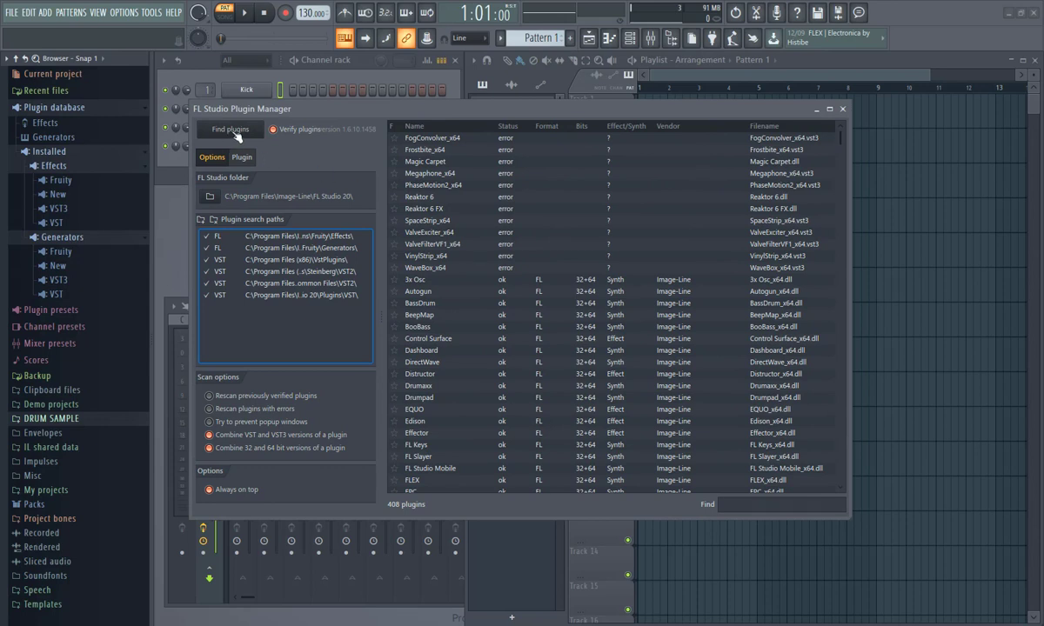
pyautogui.click(202, 221)
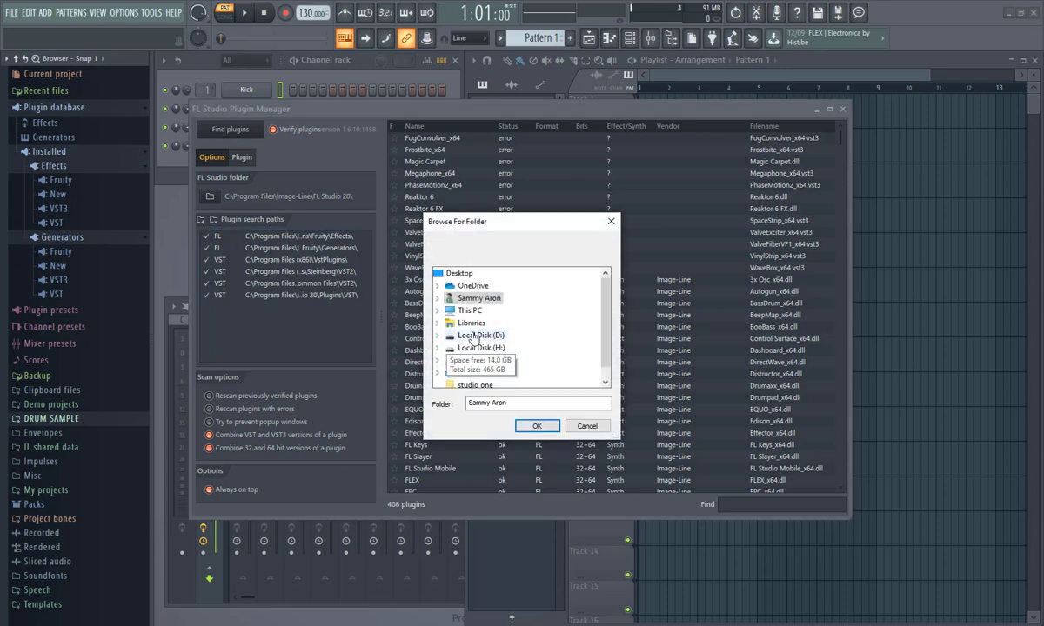
pyautogui.scroll(-1, 474, 326)
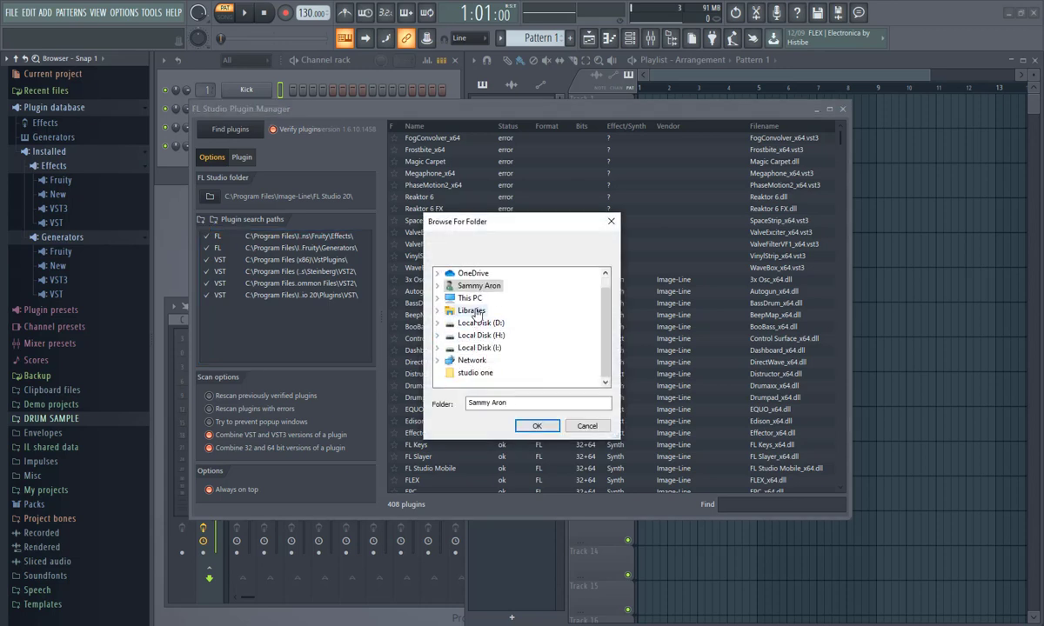
pyautogui.click(611, 221)
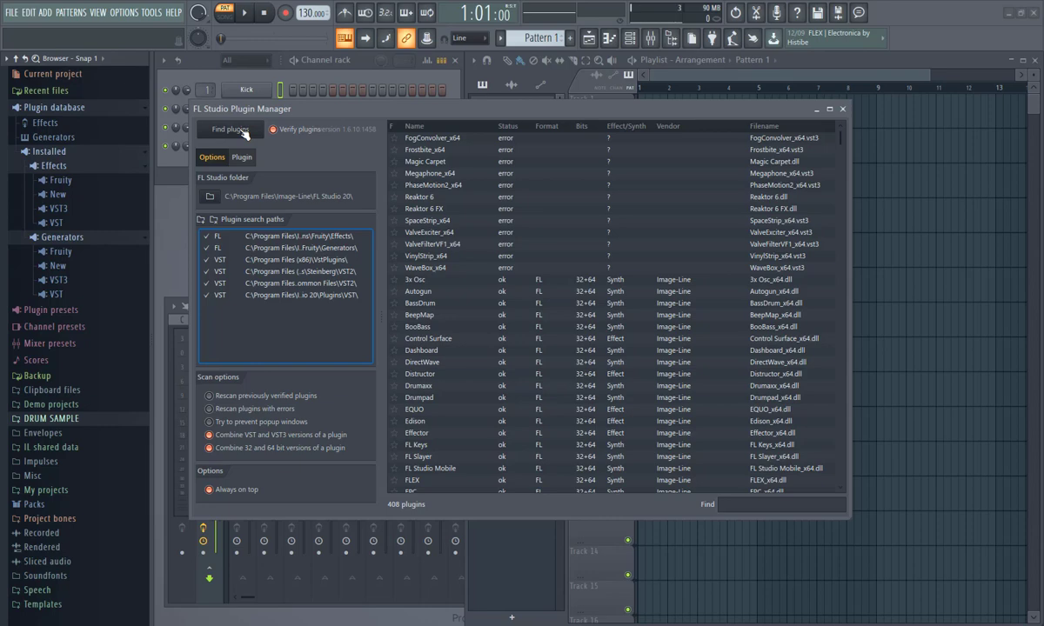
# Examine the list of found plugins and close the plugin manager.
pyautogui.scroll(-7, 448, 228)
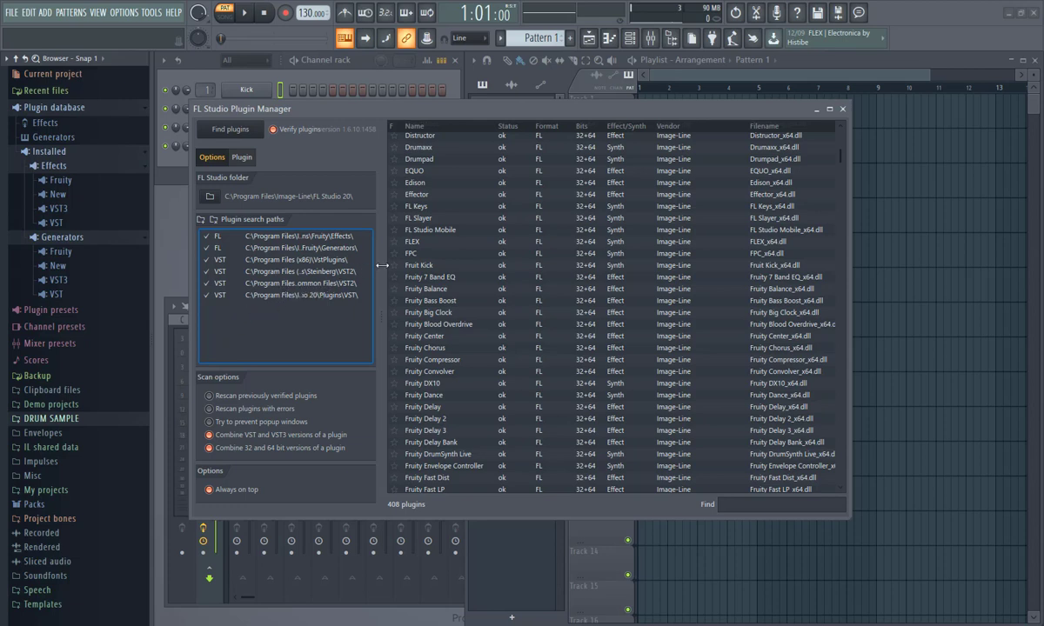
pyautogui.click(843, 110)
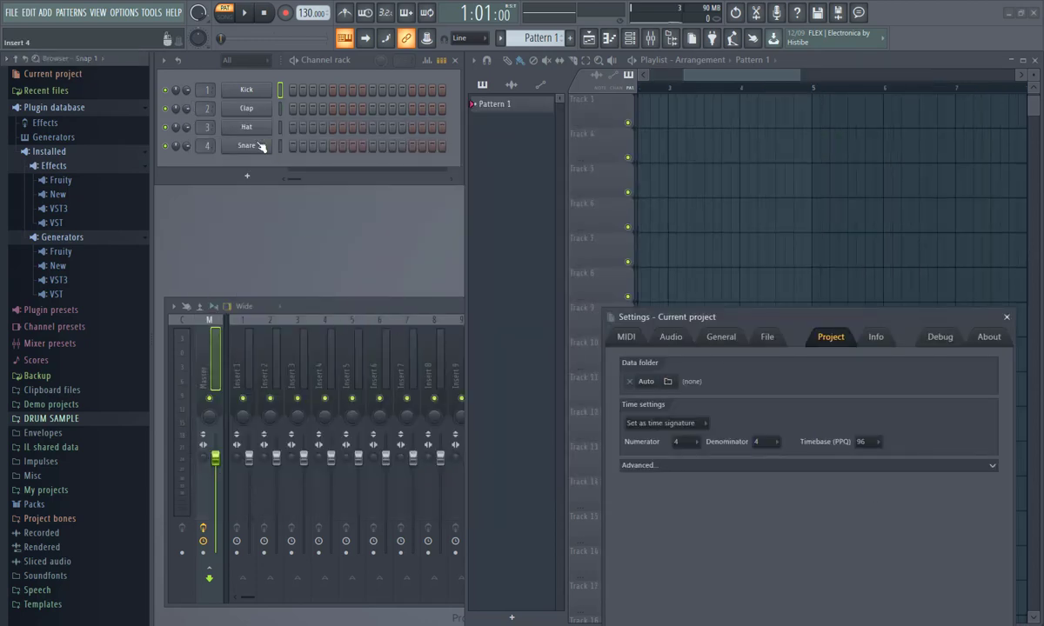
# In the audio settings, set the FL Studio ASIO driver's buffer length to 1024.
pyautogui.click(124, 12)
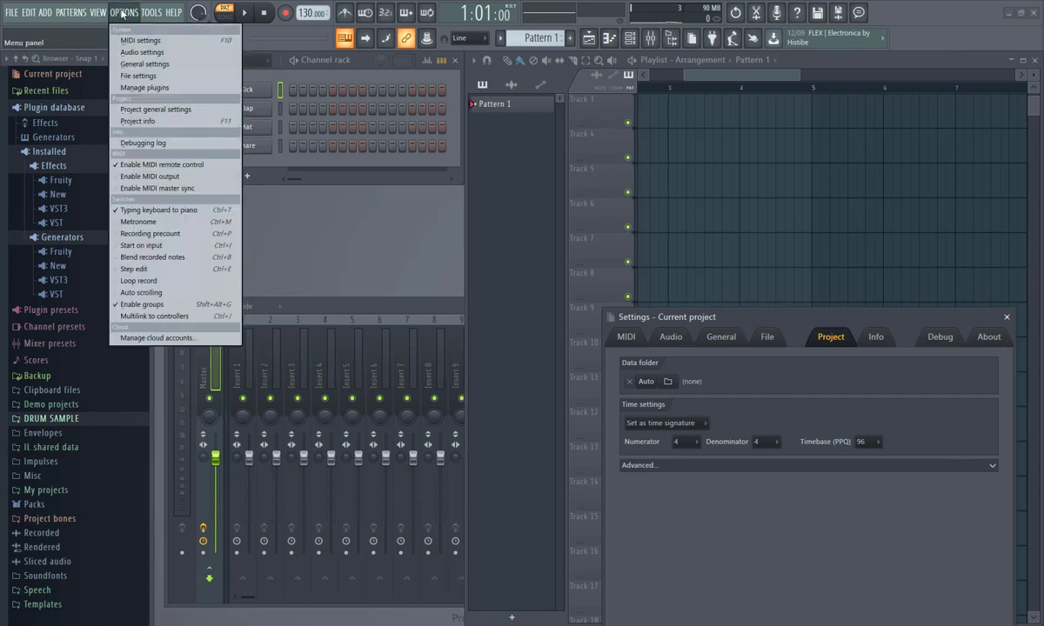
pyautogui.click(138, 52)
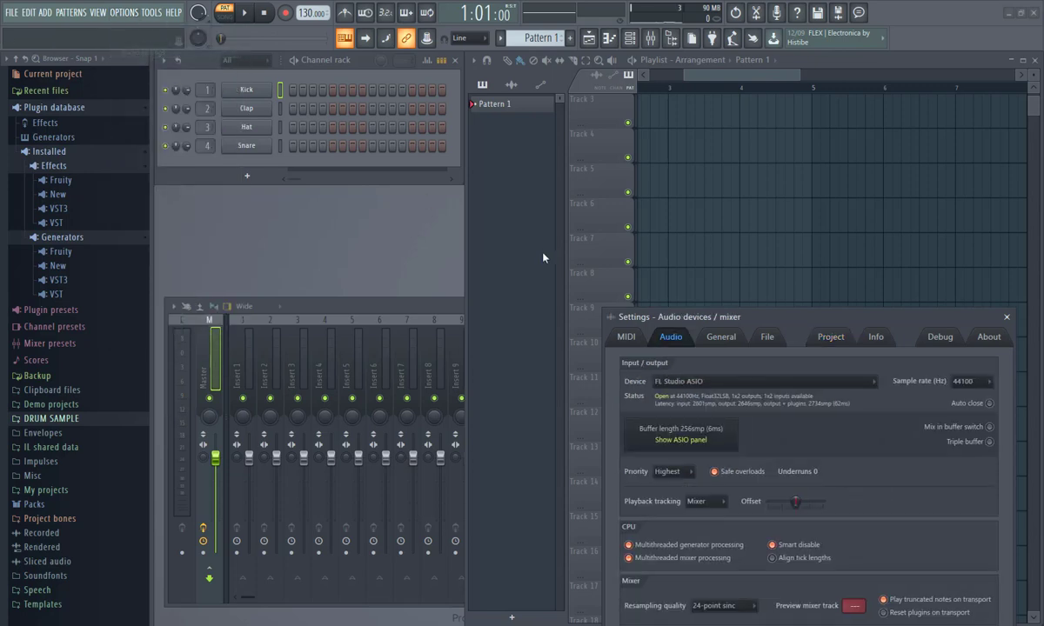
pyautogui.moveTo(817, 326); pyautogui.dragTo(500, 129)
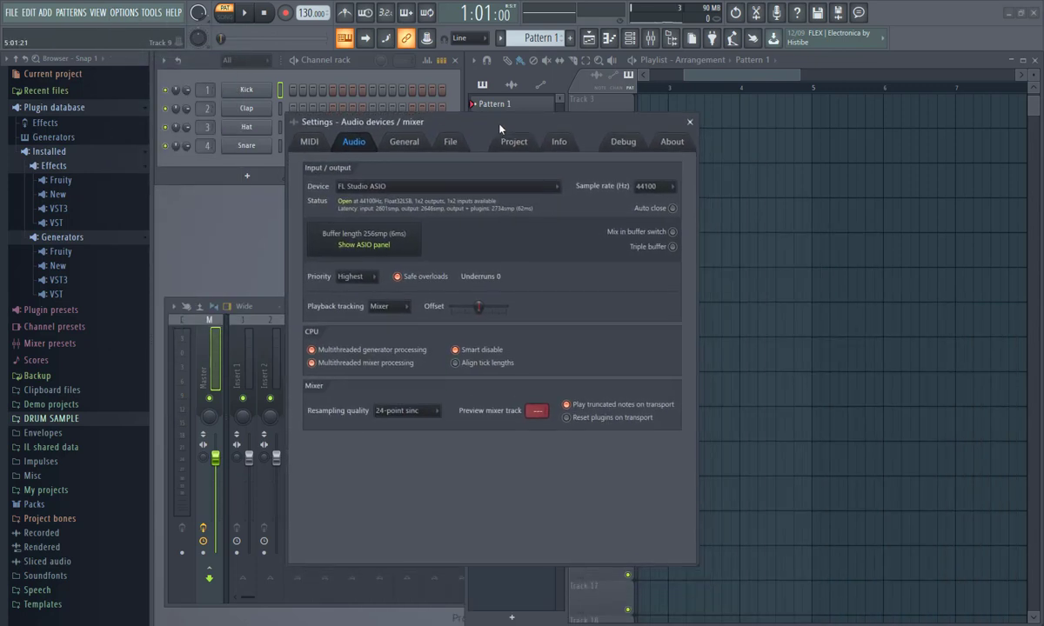
pyautogui.click(373, 240)
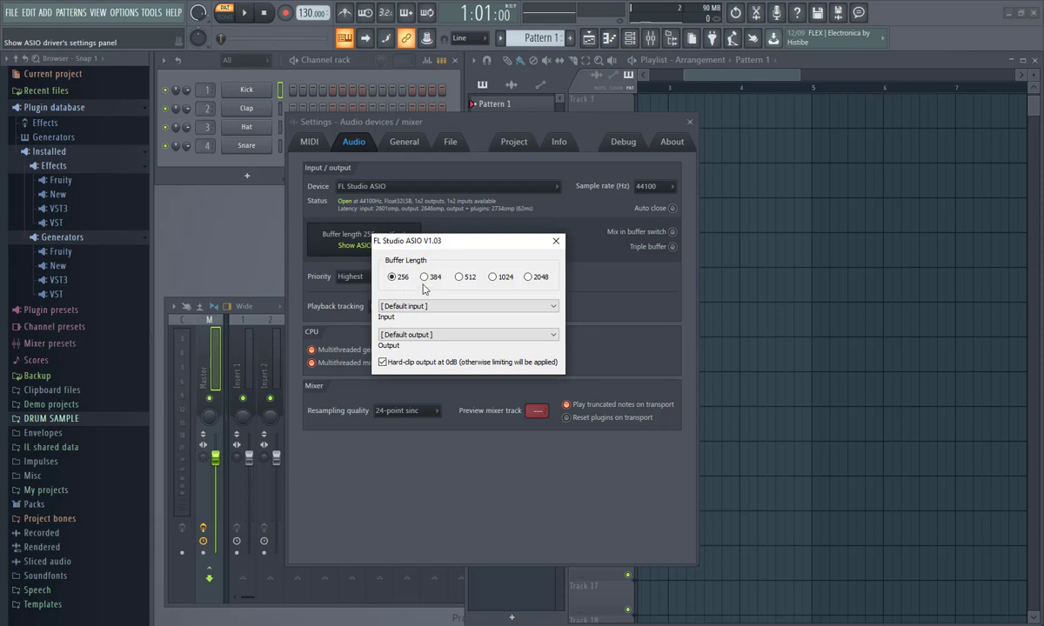
pyautogui.click(492, 278)
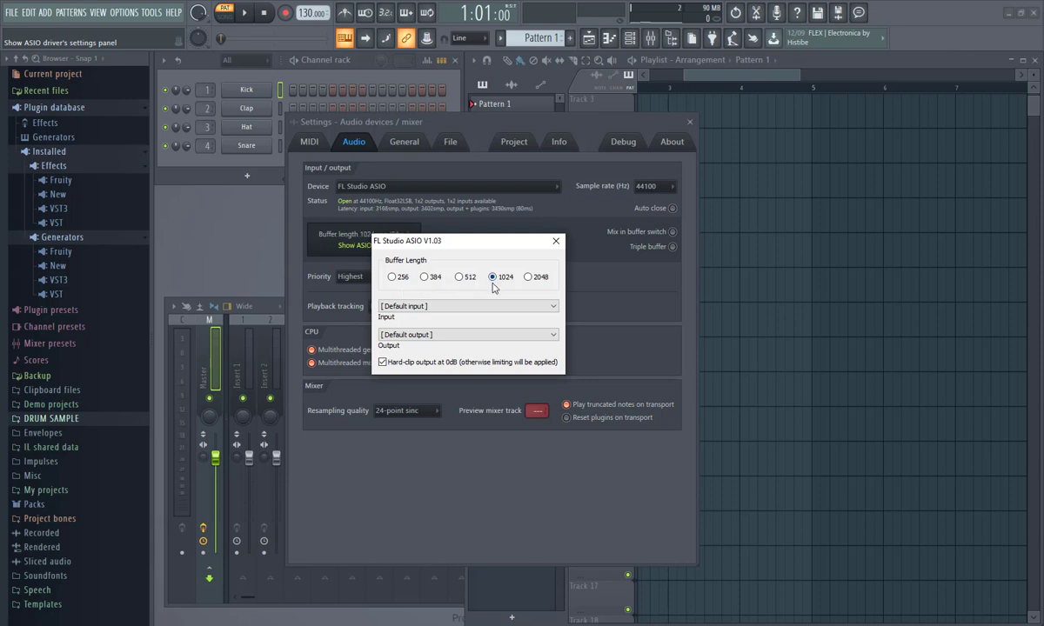